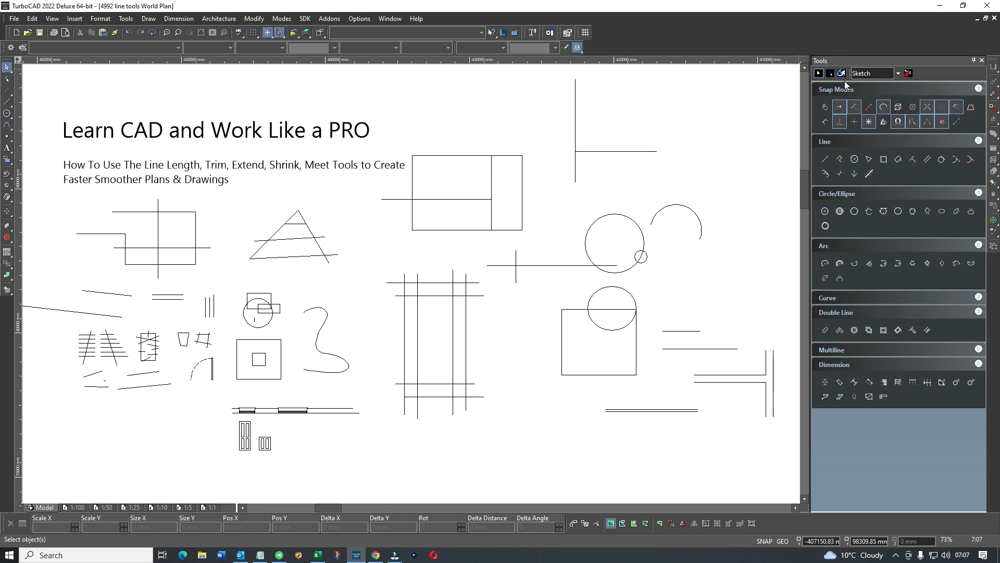
{"action": "right_click", "coordinate": [514, 107]}
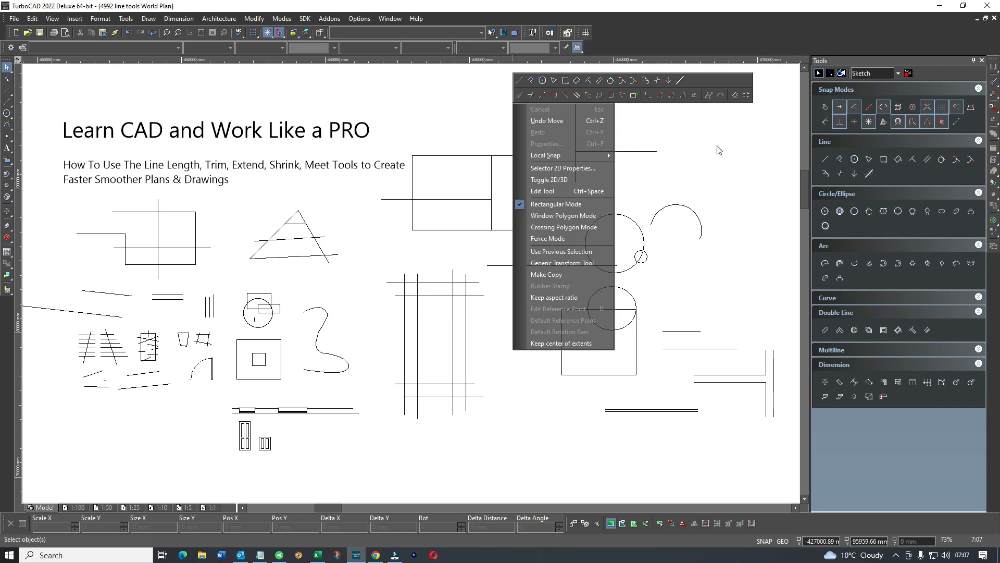
{"action": "left_click", "coordinate": [684, 139]}
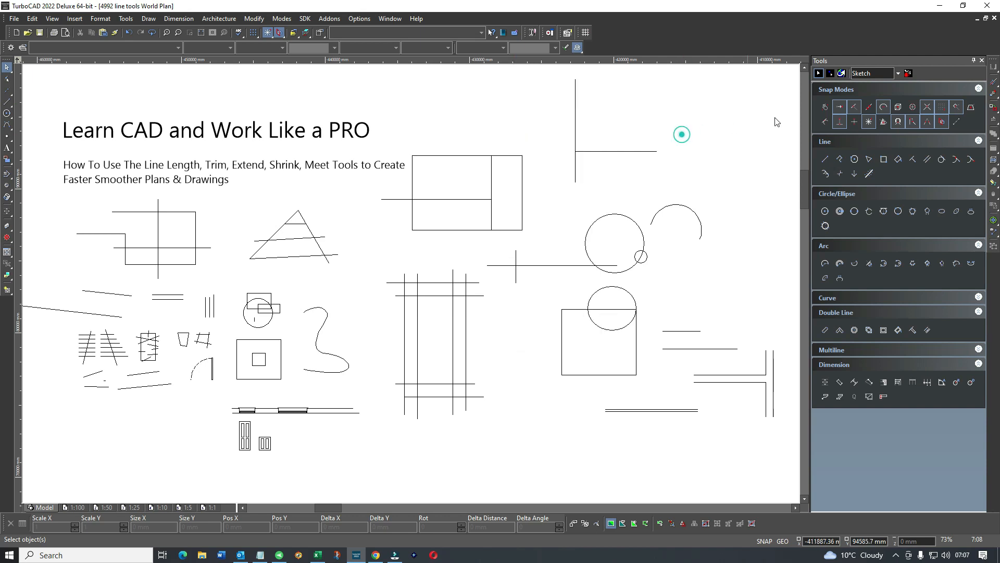
Close the Tools palette and turn it back on through the palette customization settings.
{"action": "left_click", "coordinate": [982, 61]}
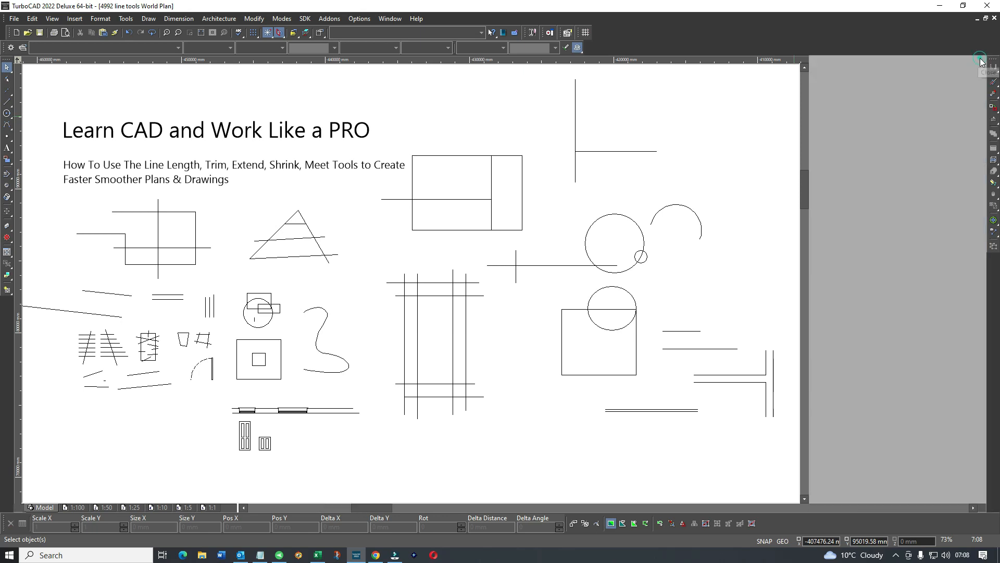
{"action": "right_click", "coordinate": [748, 29]}
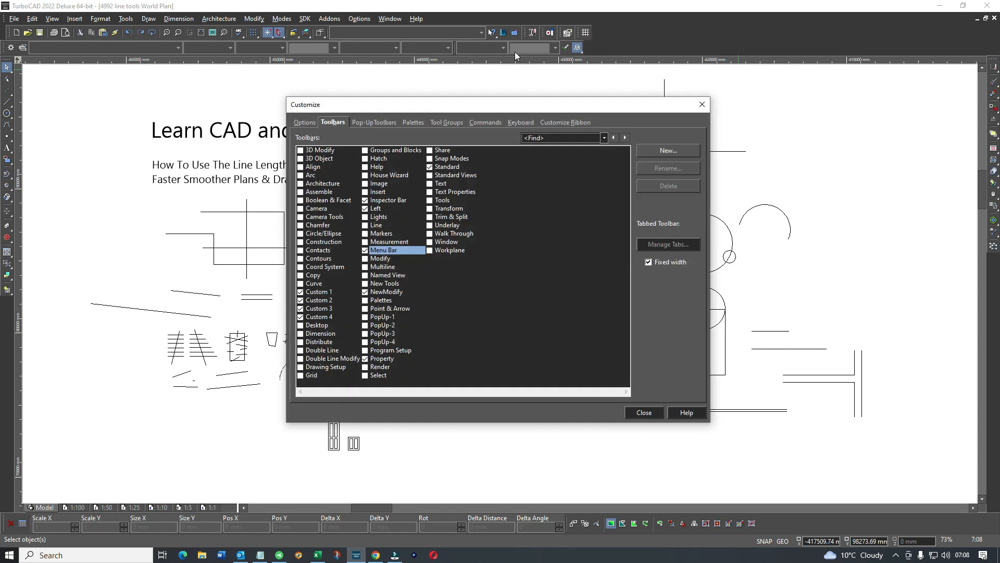
{"action": "left_click", "coordinate": [412, 121]}
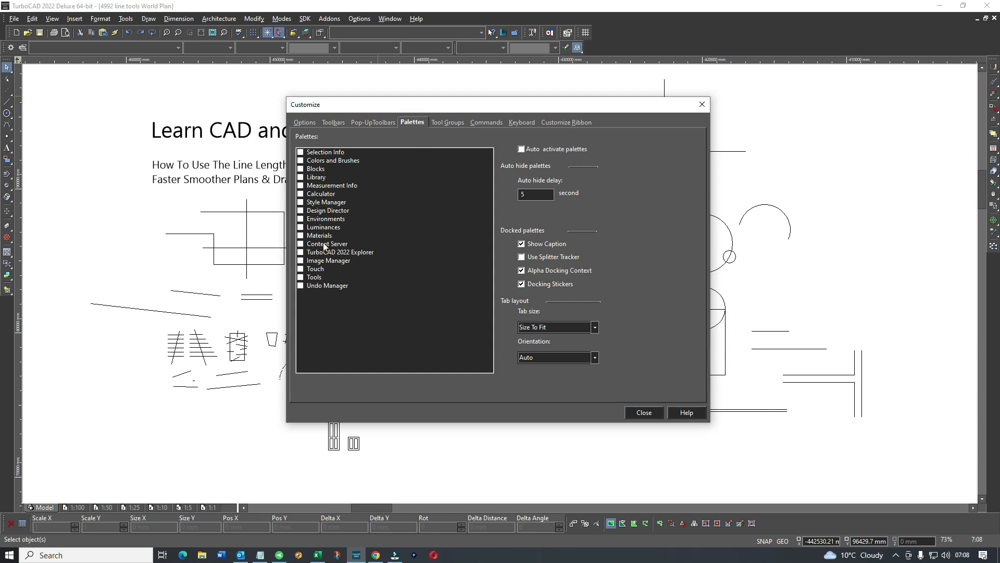
{"action": "left_click", "coordinate": [301, 279]}
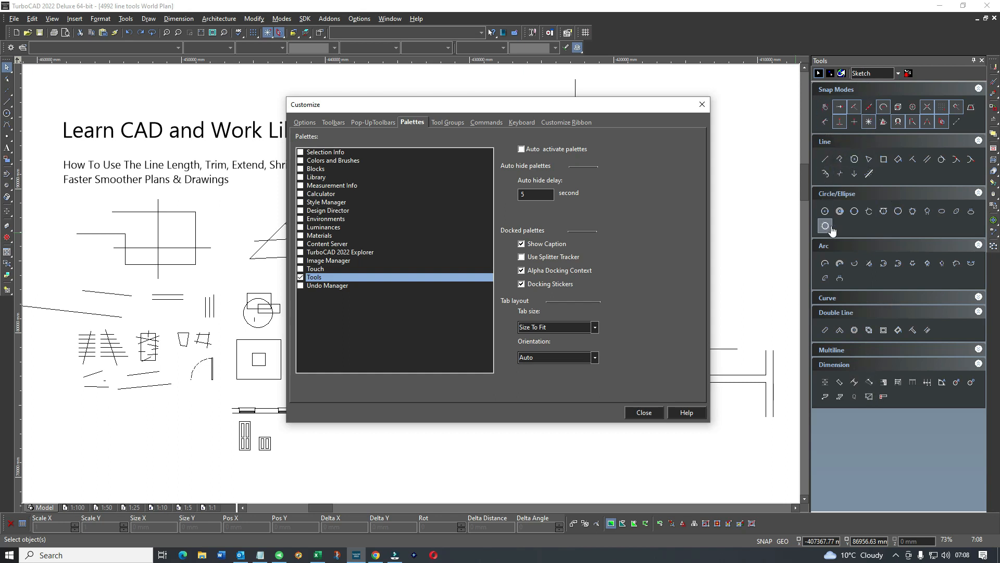
{"action": "left_click", "coordinate": [642, 413]}
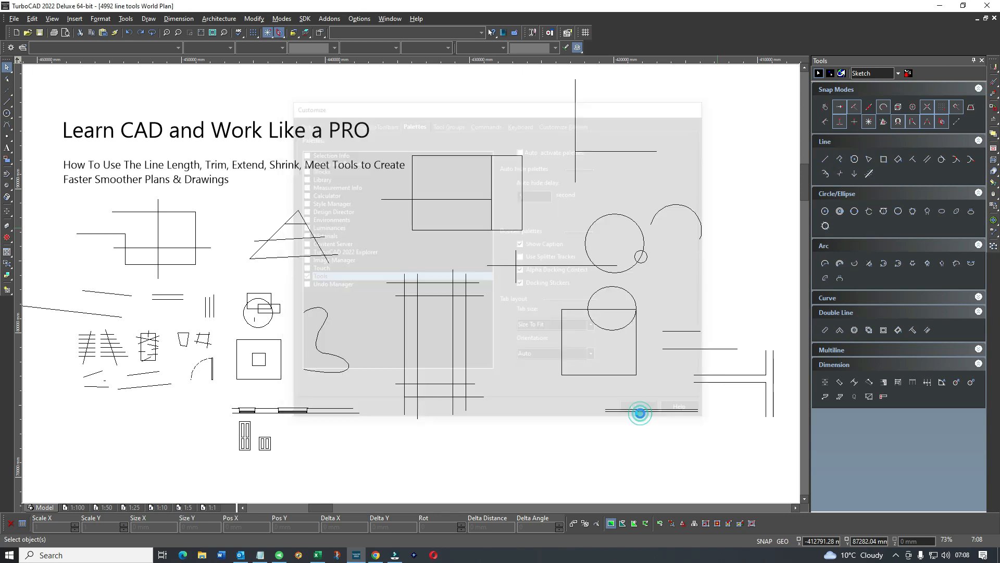
Check which pop-up toolbars are set to show with the local menu, and display that menu over the drawing.
{"action": "double_click", "coordinate": [723, 30]}
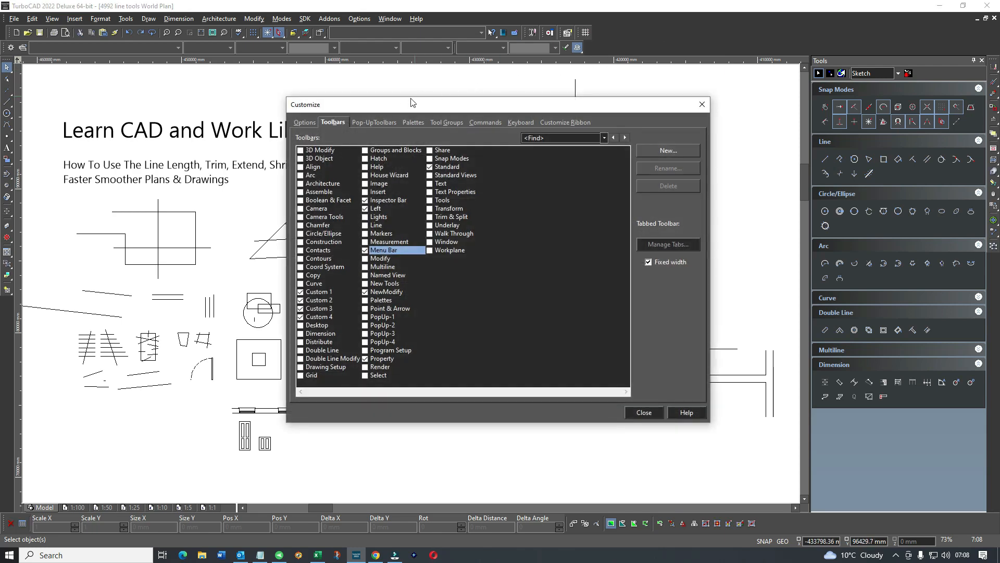
{"action": "left_click", "coordinate": [367, 122]}
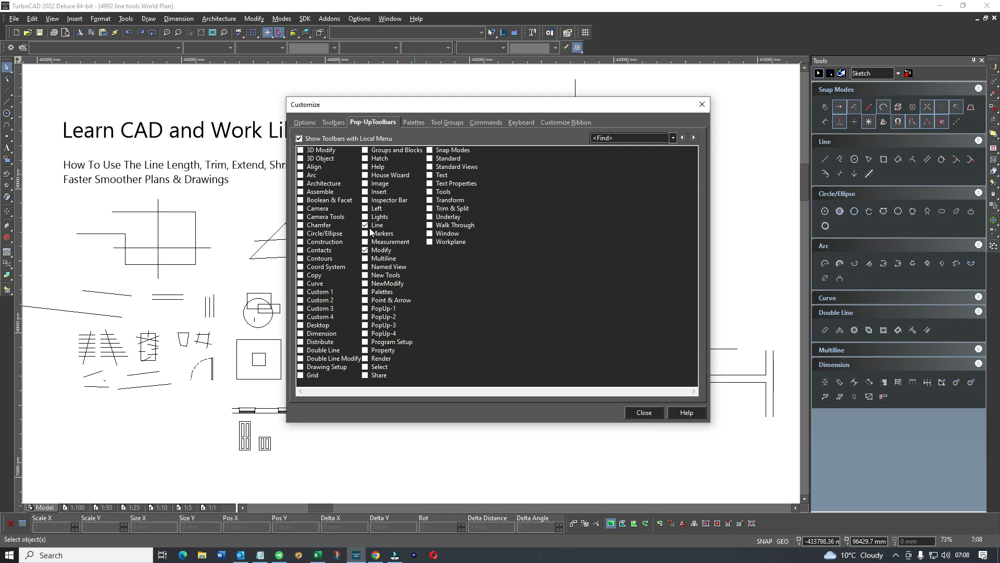
{"action": "left_click", "coordinate": [644, 412]}
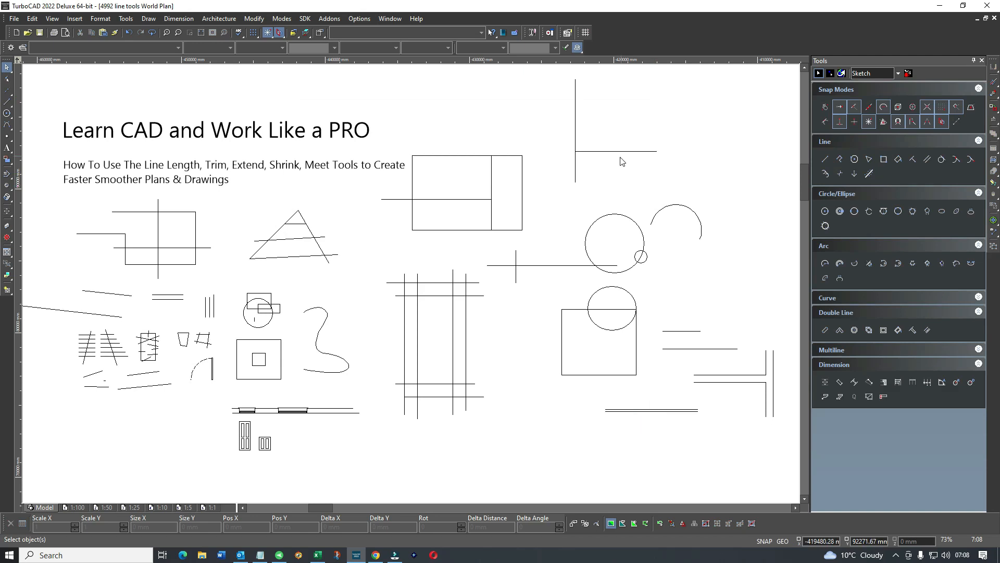
{"action": "right_click", "coordinate": [618, 170]}
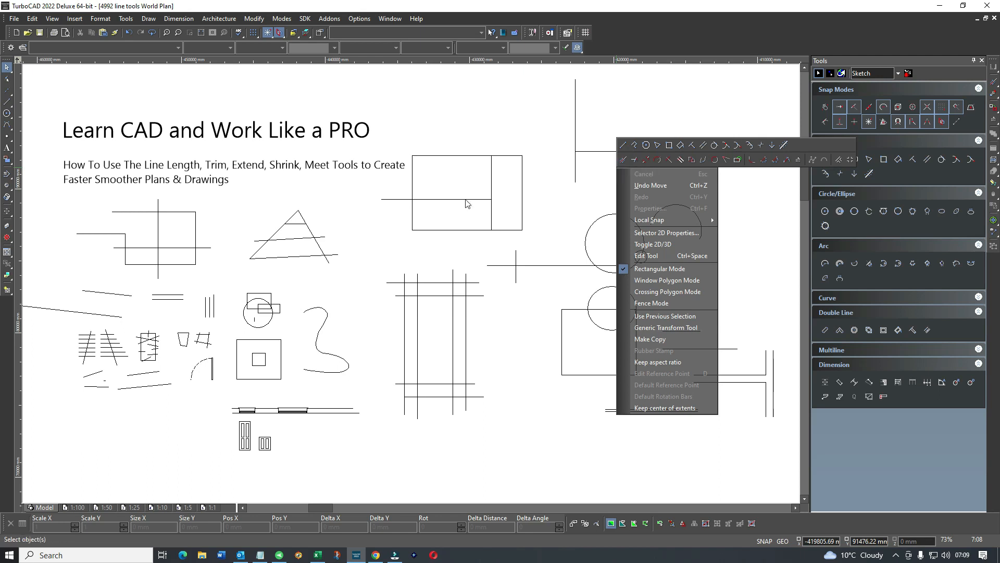
{"action": "left_click", "coordinate": [525, 106]}
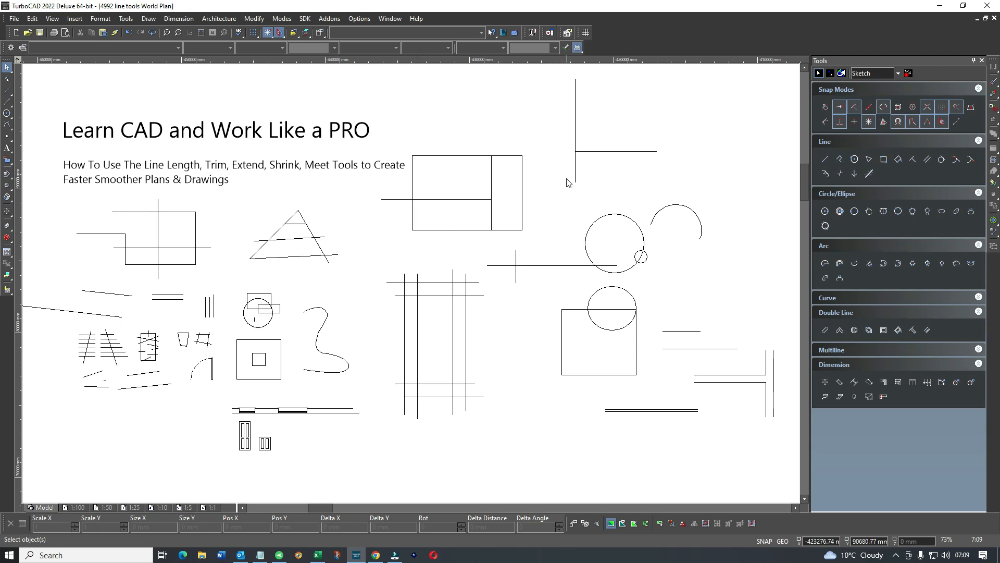
With the Line Length tool, shorten the upper vertical line to its horizontal line and the divided rectangle's overhanging line to the rectangle's edge.
{"action": "middle_click", "coordinate": [679, 166]}
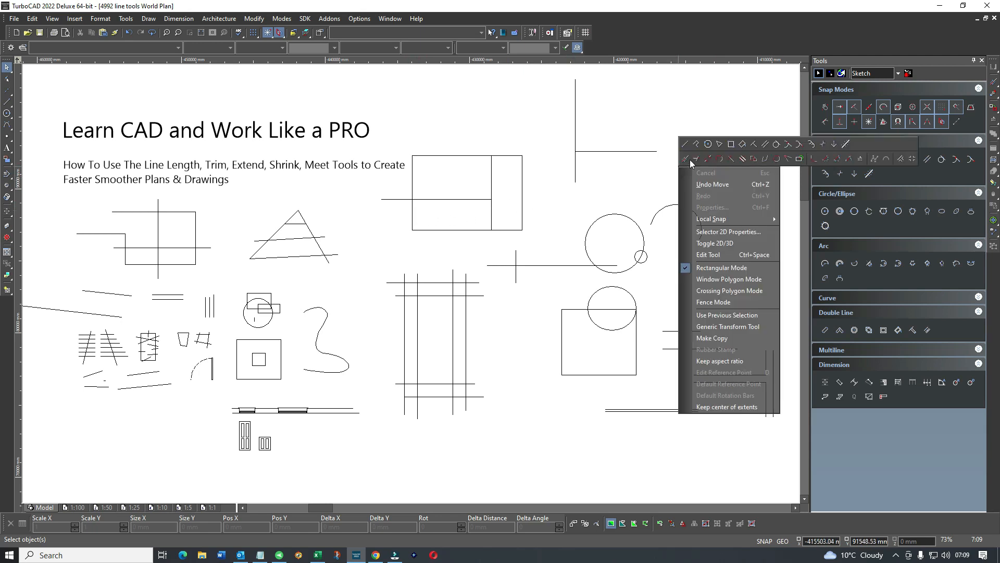
{"action": "left_click", "coordinate": [686, 160]}
{"action": "left_click", "coordinate": [576, 178]}
{"action": "left_click", "coordinate": [577, 177]}
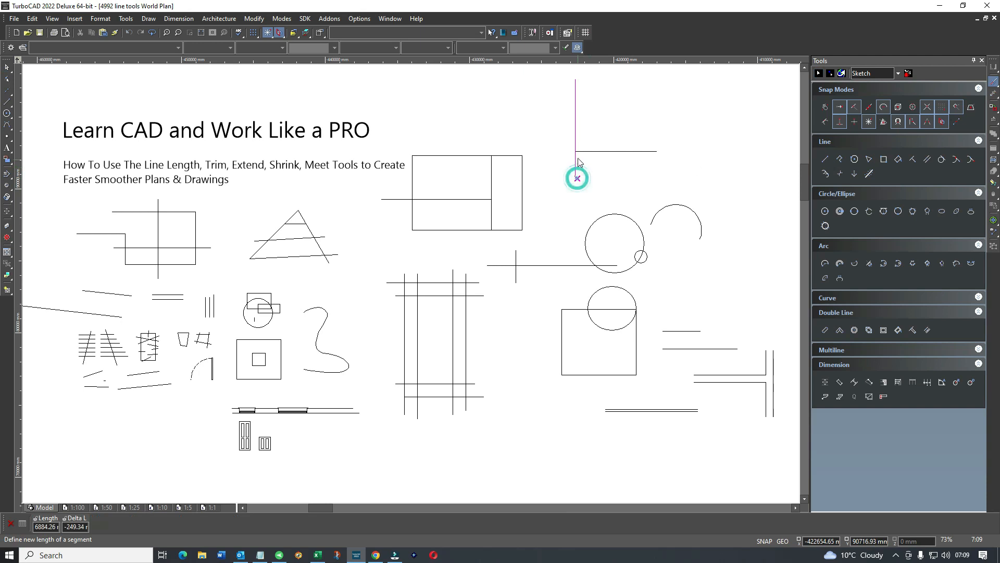
{"action": "left_click", "coordinate": [576, 152]}
{"action": "left_click", "coordinate": [394, 200]}
{"action": "left_click", "coordinate": [412, 199]}
Shorten both ends of the triangle's middle line and the overhanging end of its base line to the triangle's sides.
{"action": "left_click", "coordinate": [326, 238]}
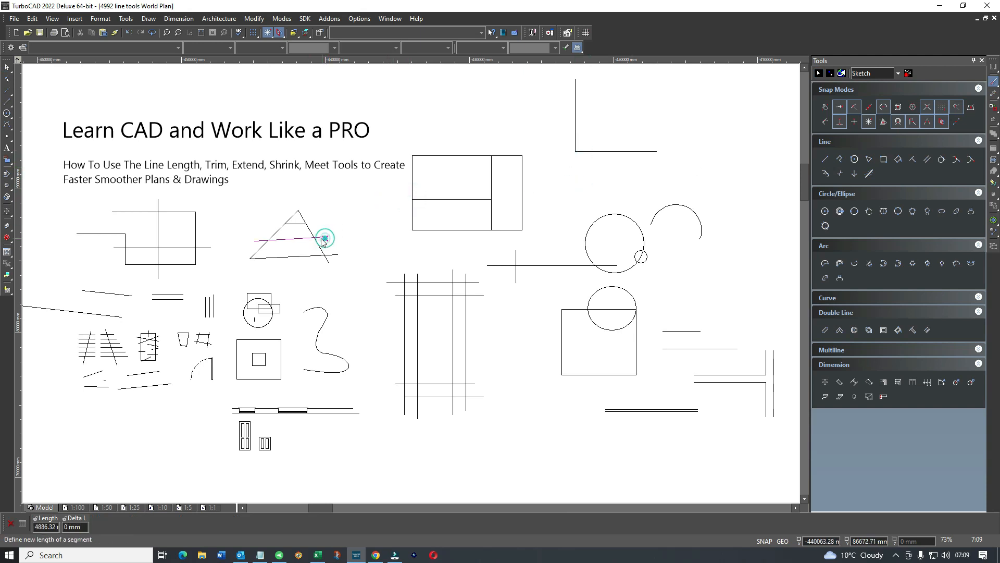
{"action": "left_click", "coordinate": [313, 239]}
{"action": "left_click", "coordinate": [337, 256]}
{"action": "left_click", "coordinate": [325, 255]}
{"action": "left_click", "coordinate": [256, 239]}
{"action": "left_click", "coordinate": [269, 239]}
Shorten the four overhanging ends of the crossing vertical and horizontal lines to the outline of the stepped shape.
{"action": "left_click", "coordinate": [205, 248]}
{"action": "left_click", "coordinate": [196, 248]}
{"action": "left_click", "coordinate": [157, 203]}
{"action": "left_click", "coordinate": [158, 212]}
{"action": "left_click", "coordinate": [114, 247]}
{"action": "left_click", "coordinate": [125, 250]}
{"action": "left_click", "coordinate": [158, 275]}
{"action": "left_click", "coordinate": [158, 265]}
Shorten the left ends of the line grid's two upper horizontal lines to its leftmost vertical line.
{"action": "scroll", "coordinate": [421, 294], "scroll_direction": "up", "scroll_amount": 1}
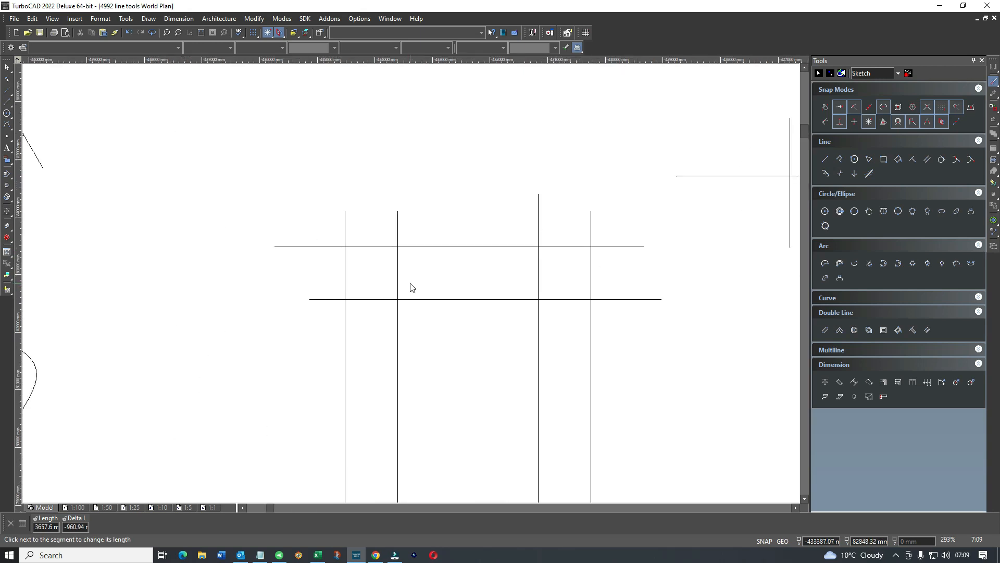
{"action": "left_click", "coordinate": [316, 247]}
{"action": "left_click", "coordinate": [342, 246]}
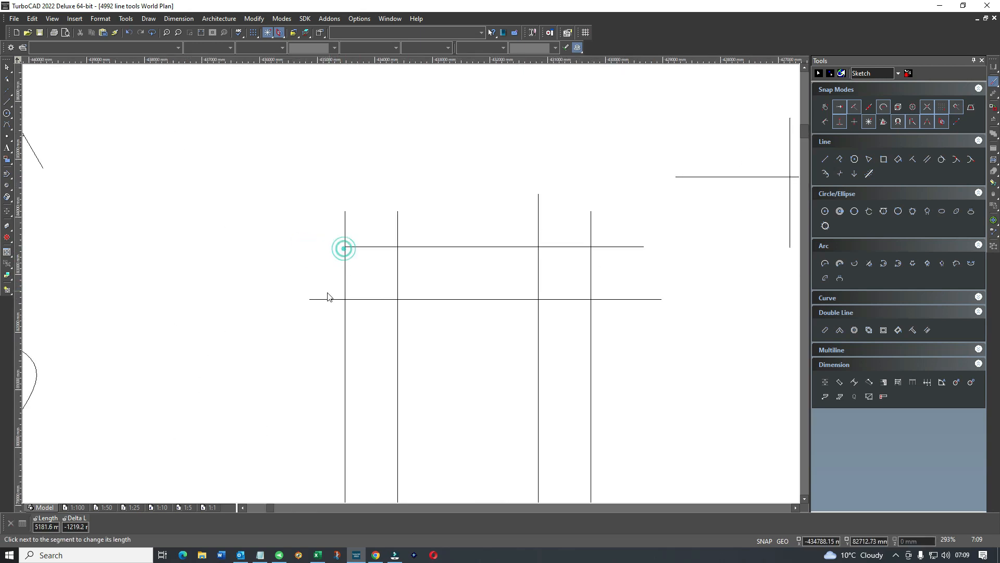
{"action": "left_click", "coordinate": [319, 298]}
{"action": "left_click", "coordinate": [341, 299]}
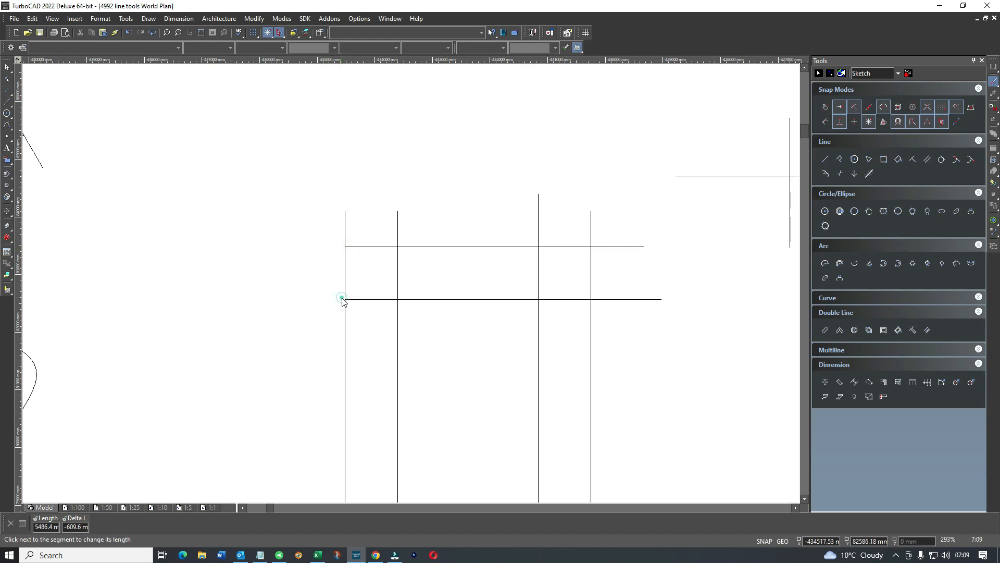
Shorten the upper ends of the grid's four vertical lines to its topmost horizontal line.
{"action": "left_click", "coordinate": [398, 216]}
{"action": "left_click", "coordinate": [396, 247]}
{"action": "left_click", "coordinate": [344, 217]}
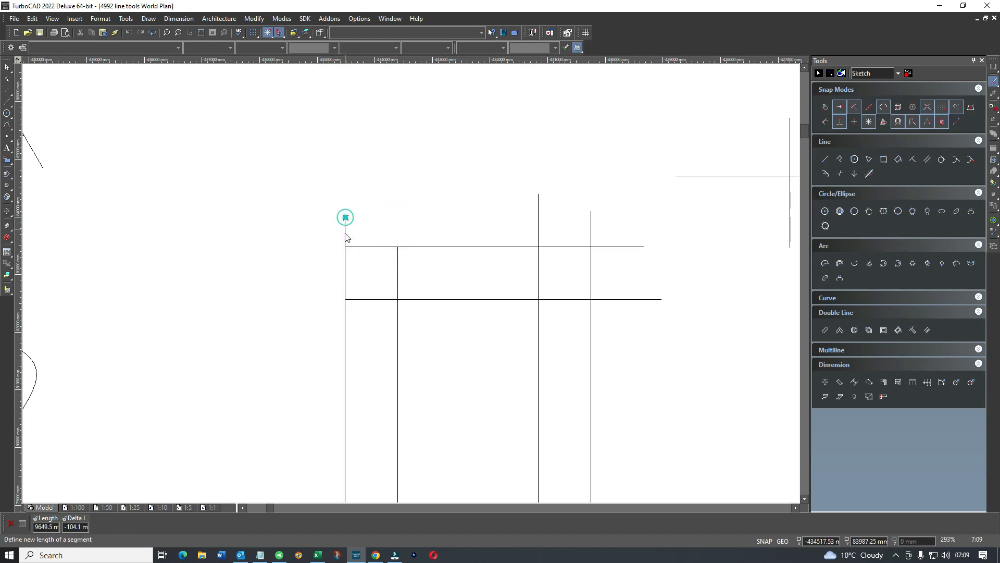
{"action": "left_click", "coordinate": [345, 246]}
{"action": "left_click", "coordinate": [539, 210]}
{"action": "left_click", "coordinate": [539, 247]}
{"action": "left_click", "coordinate": [590, 218]}
{"action": "left_click", "coordinate": [591, 247]}
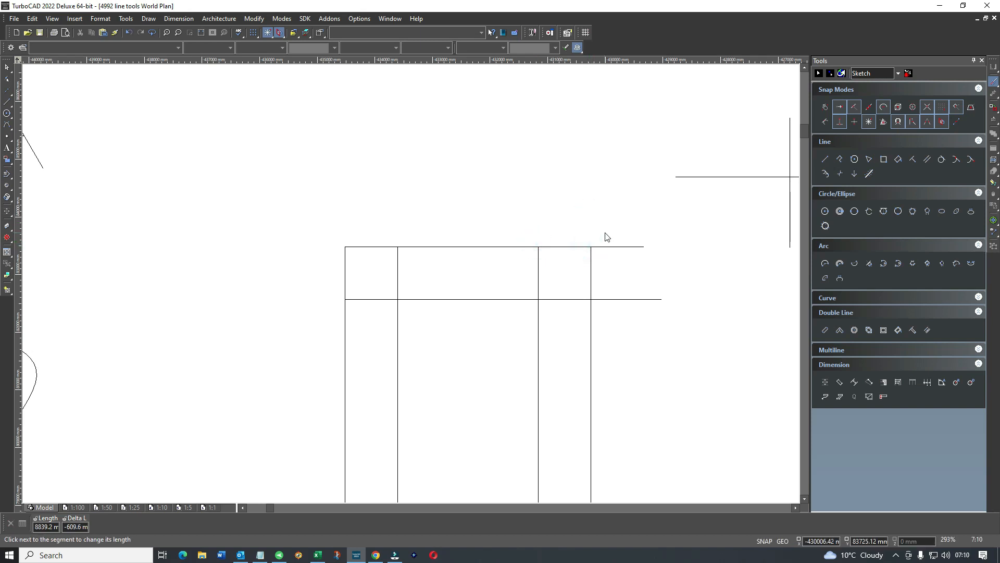
Shorten the overhanging left end of the horizontal line that meets the large circle to the short vertical line crossing it.
{"action": "scroll", "coordinate": [283, 164], "scroll_direction": "down", "scroll_amount": 1}
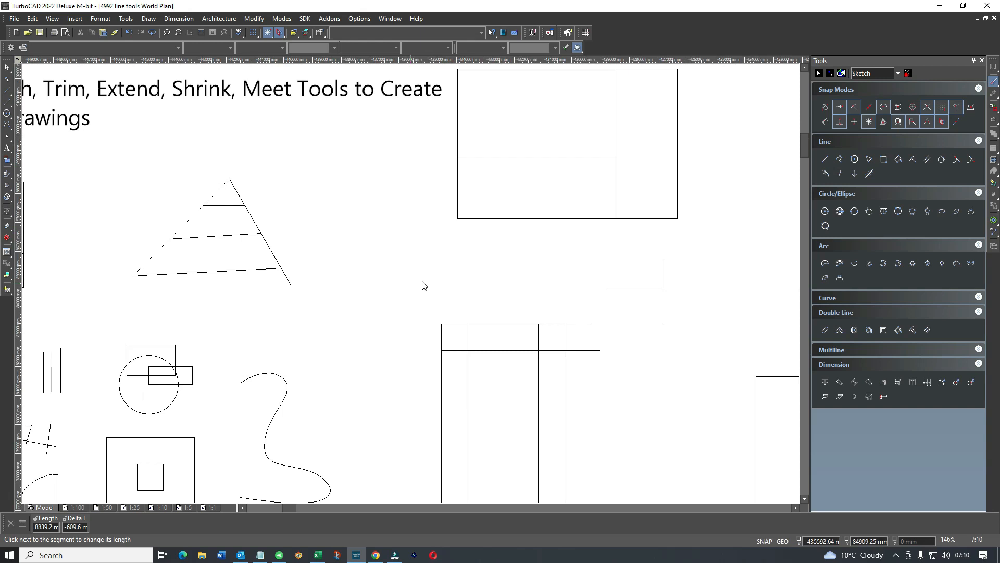
{"action": "scroll", "coordinate": [422, 285], "scroll_direction": "down", "scroll_amount": 1}
{"action": "left_click", "coordinate": [541, 288]}
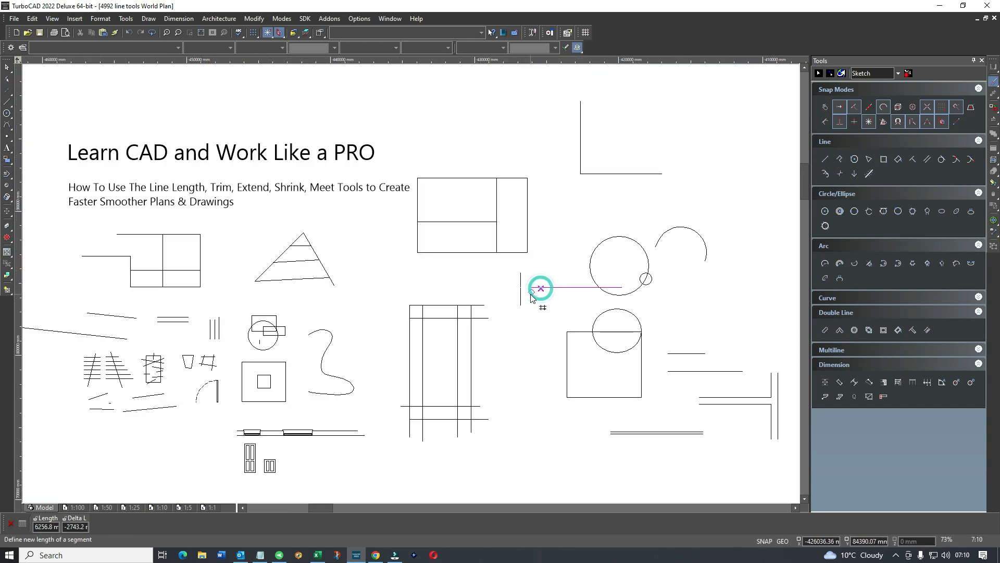
{"action": "left_click", "coordinate": [520, 287]}
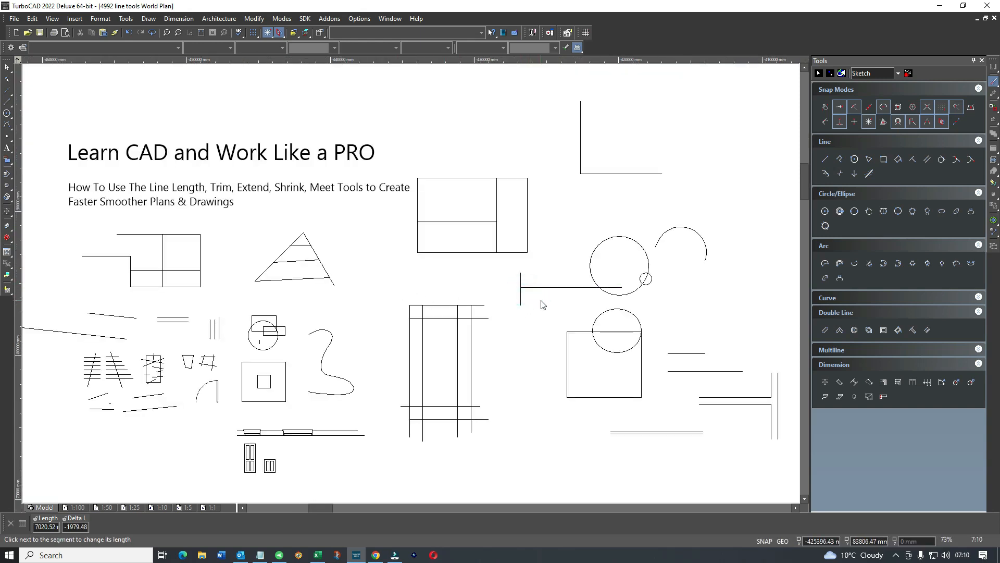
Change the length of the upper L-shape's horizontal line so that it runs to the opposite side of the vertical line.
{"action": "left_click", "coordinate": [658, 174]}
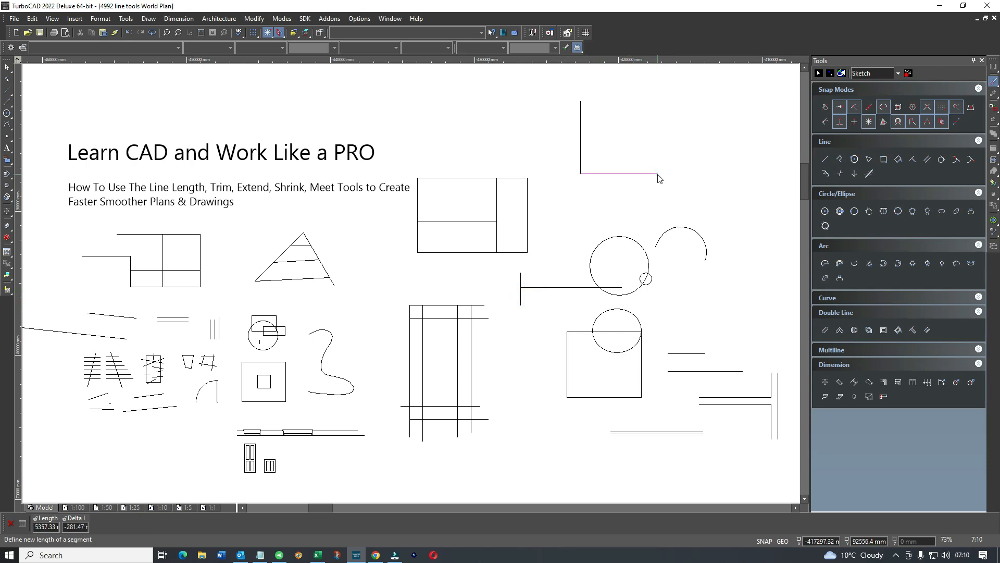
{"action": "left_click", "coordinate": [45, 527]}
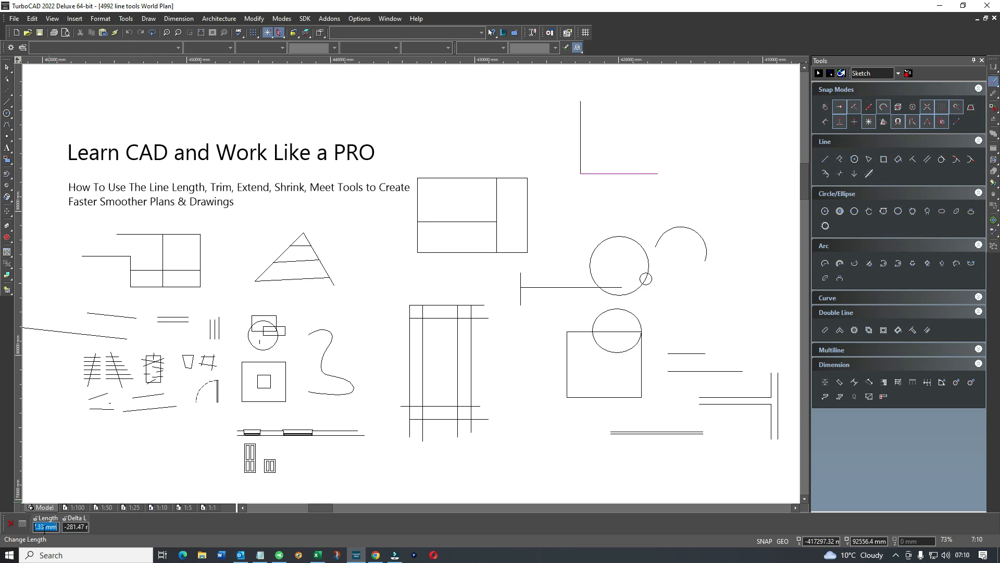
{"action": "left_click", "coordinate": [520, 280]}
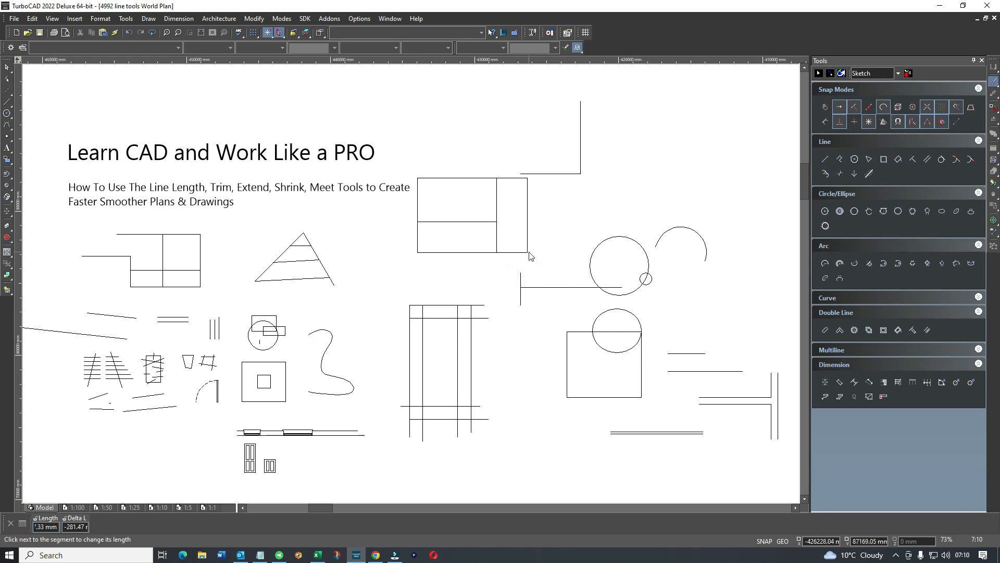
{"action": "right_click", "coordinate": [560, 239]}
{"action": "left_click", "coordinate": [568, 227]}
Shorten the short vertical line's lower end to its horizontal line, and the grid's lowest horizontal line to the rightmost vertical line.
{"action": "left_click", "coordinate": [522, 297]}
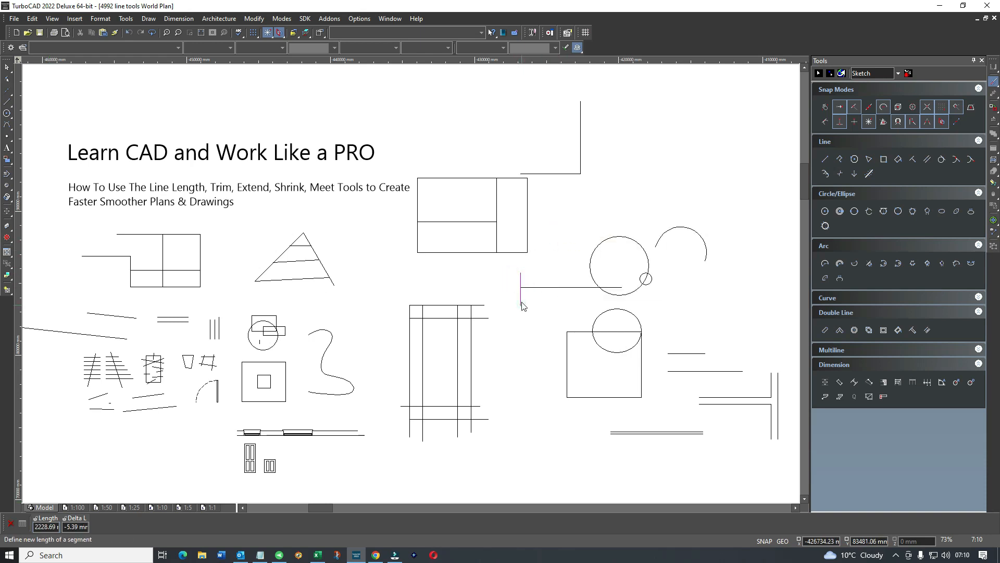
{"action": "left_click", "coordinate": [521, 287]}
{"action": "left_click", "coordinate": [465, 418]}
{"action": "left_click", "coordinate": [472, 418]}
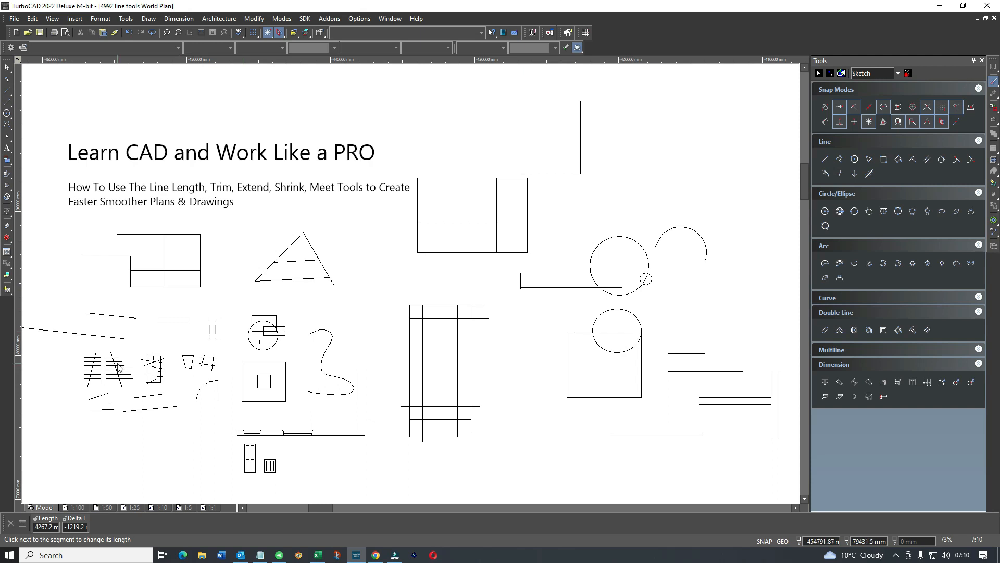
In the first group of parallel lines, shorten the upper three horizontal lines to the slanted line.
{"action": "scroll", "coordinate": [118, 365], "scroll_direction": "up", "scroll_amount": 4}
{"action": "left_click", "coordinate": [274, 232]}
{"action": "left_click", "coordinate": [235, 231]}
{"action": "left_click", "coordinate": [275, 268]}
{"action": "left_click", "coordinate": [230, 267]}
{"action": "left_click", "coordinate": [264, 301]}
{"action": "left_click", "coordinate": [220, 302]}
Shorten the lower three horizontal lines of the first group back towards the slanted line.
{"action": "left_click", "coordinate": [258, 337]}
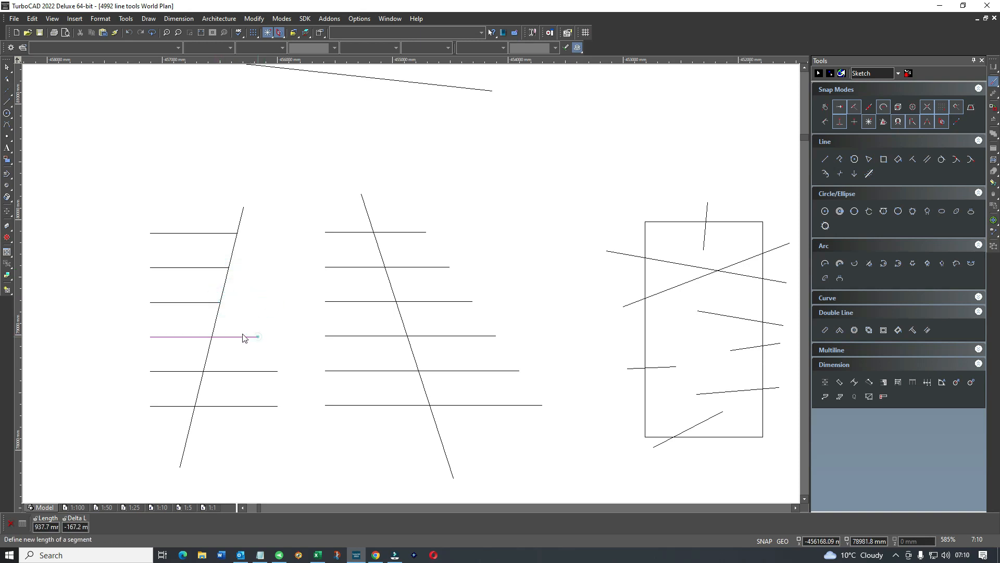
{"action": "left_click", "coordinate": [212, 337]}
{"action": "left_click", "coordinate": [266, 370]}
{"action": "left_click", "coordinate": [205, 370]}
{"action": "left_click", "coordinate": [259, 406]}
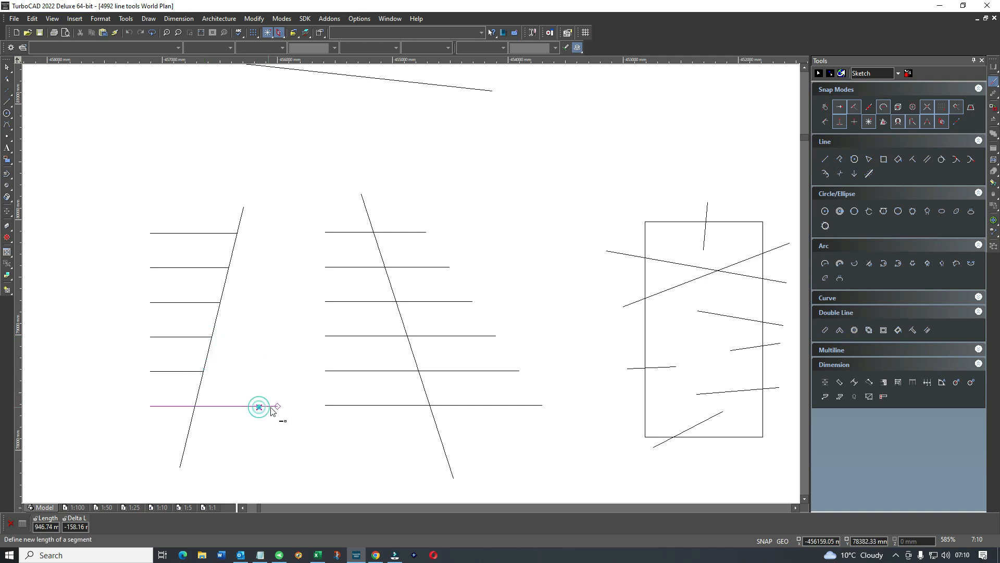
{"action": "left_click", "coordinate": [191, 405]}
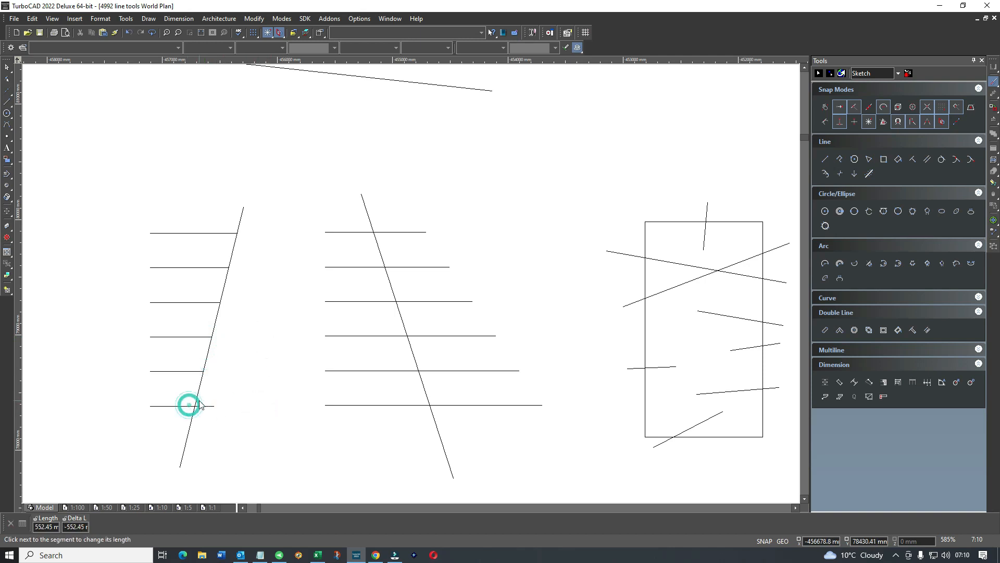
With the Select tool, resize the top horizontal line of the second group by its end handle to meet the slanted line.
{"action": "left_click", "coordinate": [7, 66]}
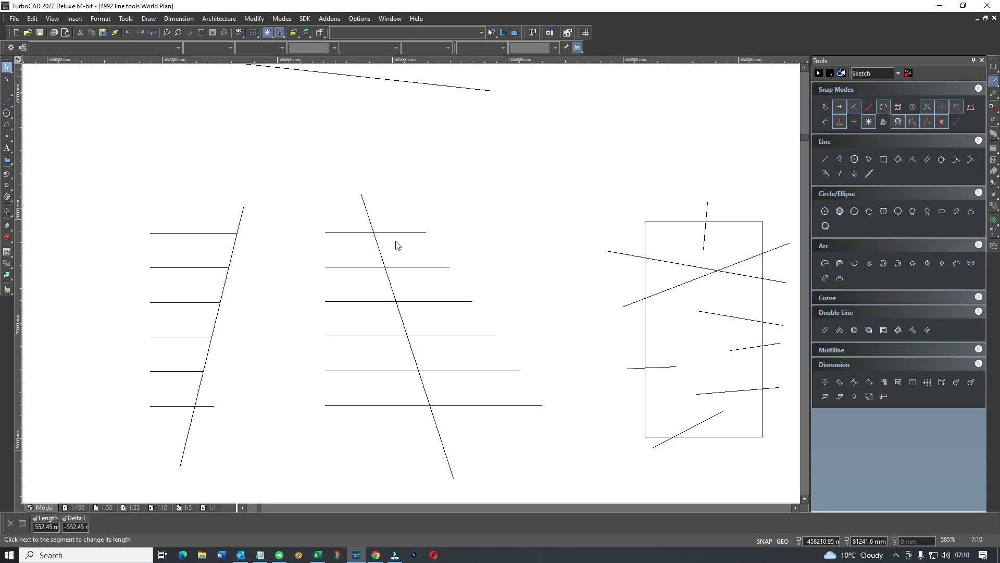
{"action": "left_click", "coordinate": [422, 232]}
{"action": "left_click_drag", "start_coordinate": [427, 232], "coordinate": [375, 232]}
{"action": "scroll", "coordinate": [375, 244], "scroll_direction": "up", "scroll_amount": 3}
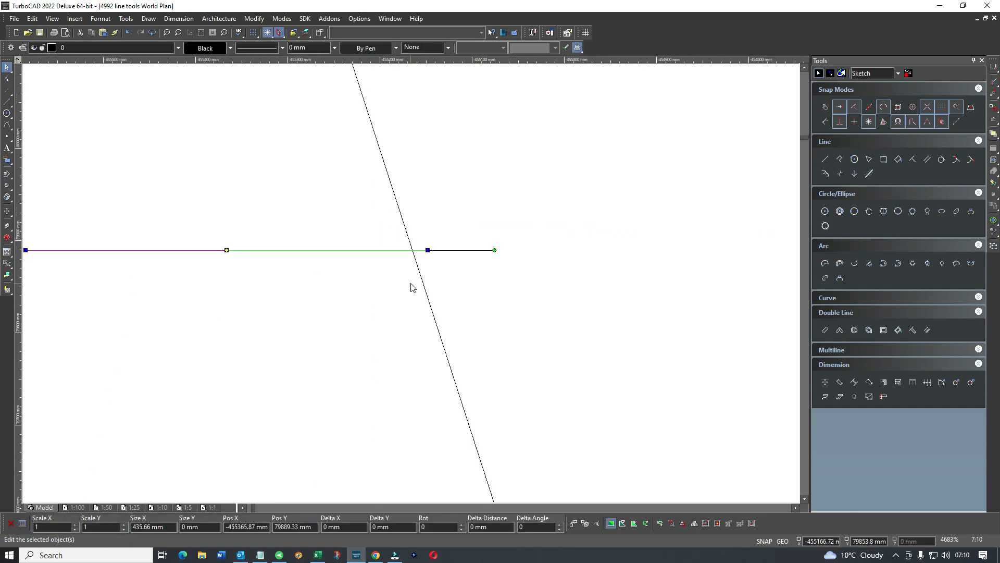
{"action": "left_click_drag", "start_coordinate": [427, 250], "coordinate": [412, 251]}
{"action": "left_click", "coordinate": [480, 328]}
{"action": "scroll", "coordinate": [408, 294], "scroll_direction": "down", "scroll_amount": 3}
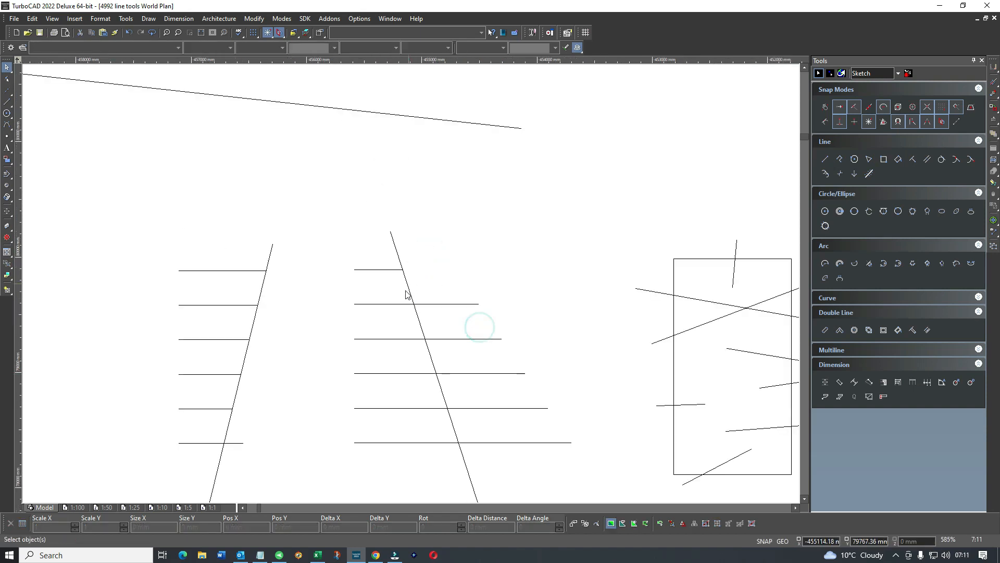
Resize the second horizontal line of that group by its end handle to meet the slanted line.
{"action": "scroll", "coordinate": [451, 308], "scroll_direction": "up", "scroll_amount": 1}
{"action": "left_click", "coordinate": [454, 281]}
{"action": "left_click_drag", "start_coordinate": [465, 281], "coordinate": [341, 281]}
{"action": "left_click", "coordinate": [369, 245]}
{"action": "scroll", "coordinate": [412, 290], "scroll_direction": "down", "scroll_amount": 1}
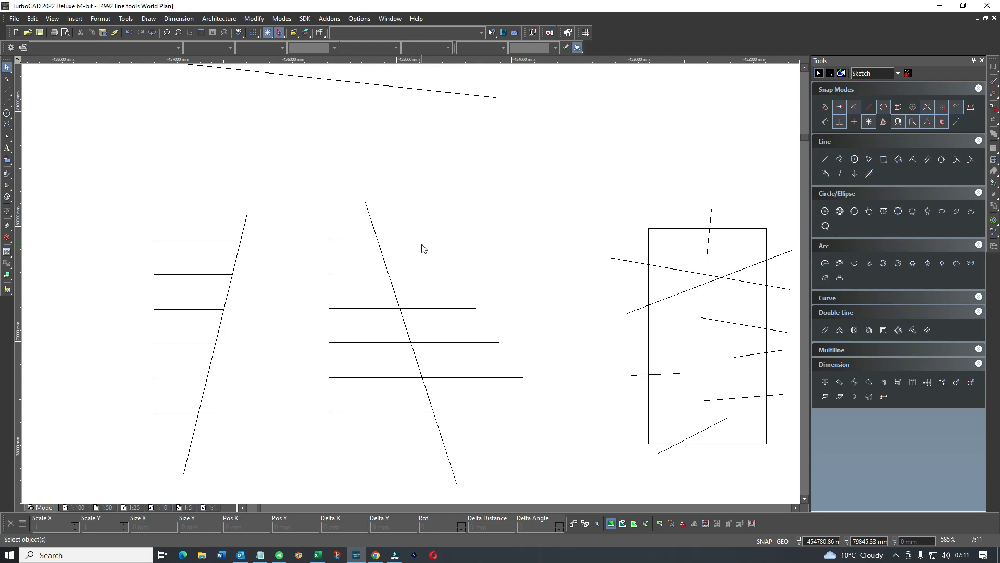
{"action": "scroll", "coordinate": [411, 286], "scroll_direction": "down", "scroll_amount": 4}
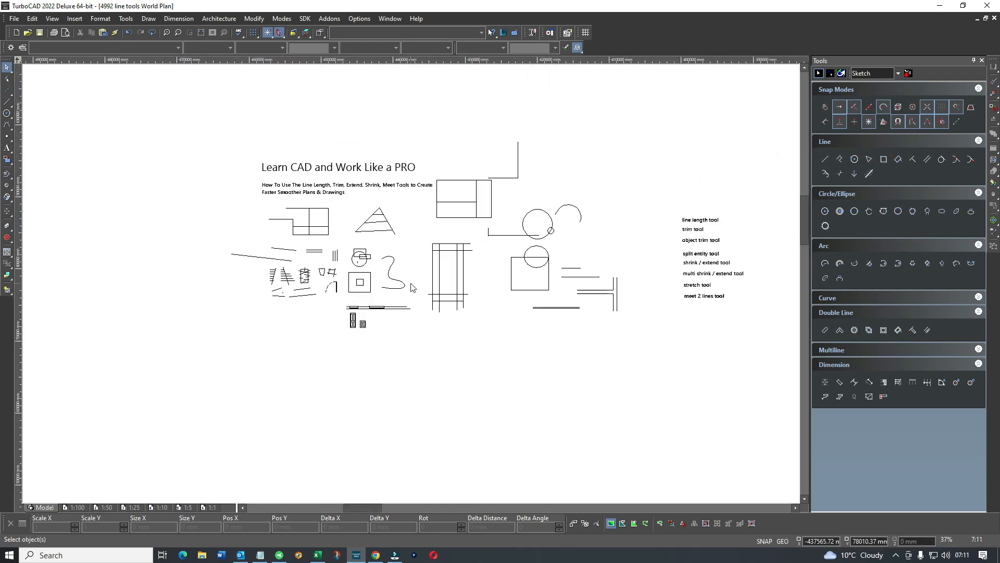
{"action": "scroll", "coordinate": [716, 246], "scroll_direction": "up", "scroll_amount": 1}
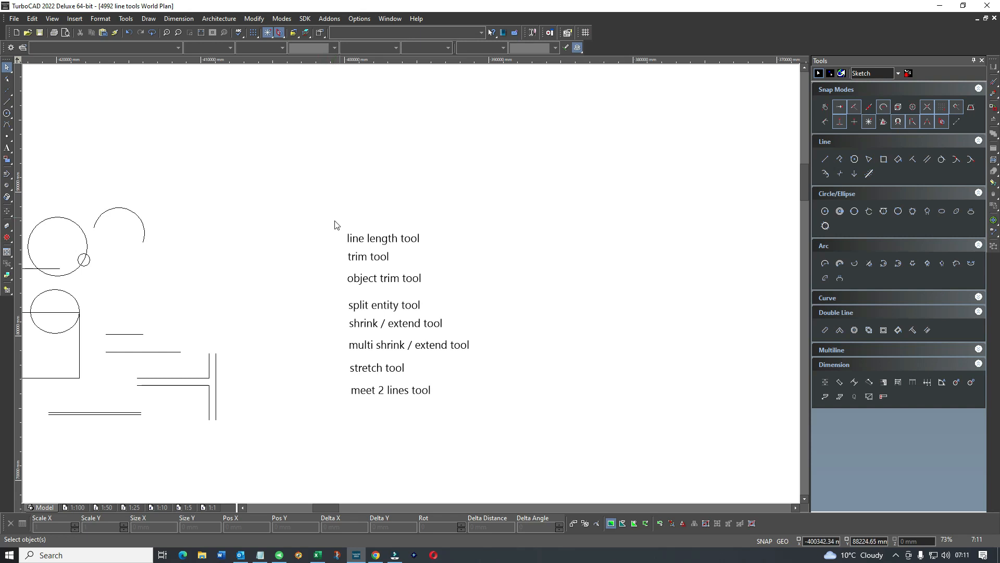
{"action": "scroll", "coordinate": [406, 287], "scroll_direction": "down", "scroll_amount": 3}
{"action": "scroll", "coordinate": [344, 292], "scroll_direction": "down", "scroll_amount": 3}
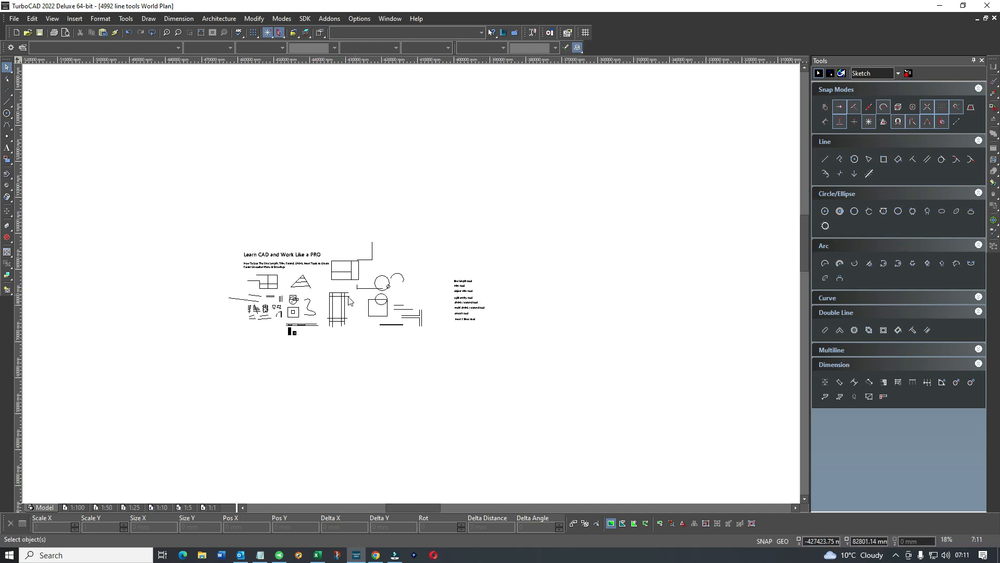
With the Line Length tool, shorten the upper two horizontal lines of the tall grid frame to its outer right vertical line.
{"action": "scroll", "coordinate": [344, 297], "scroll_direction": "up", "scroll_amount": 6}
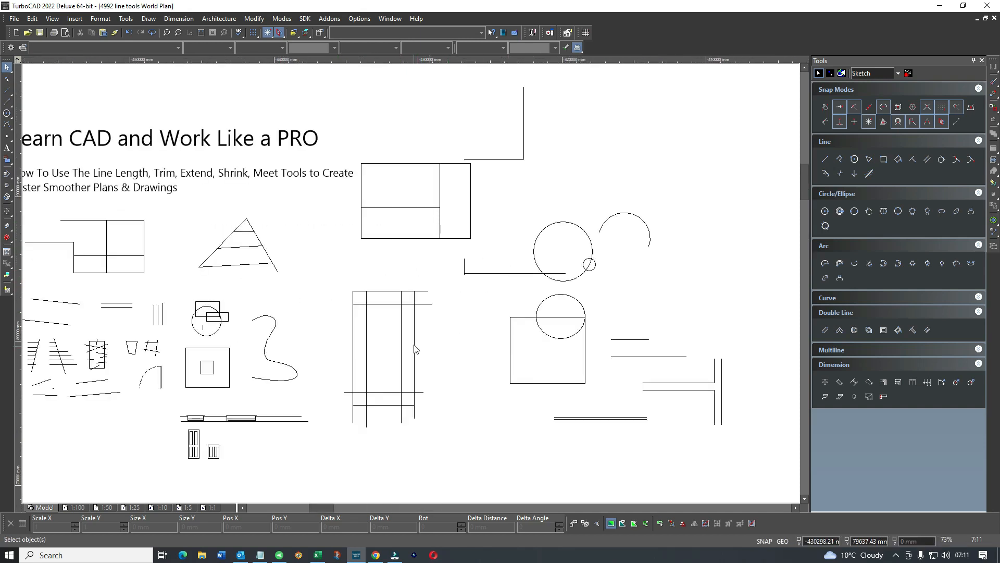
{"action": "scroll", "coordinate": [416, 349], "scroll_direction": "up", "scroll_amount": 3}
{"action": "left_click", "coordinate": [417, 243]}
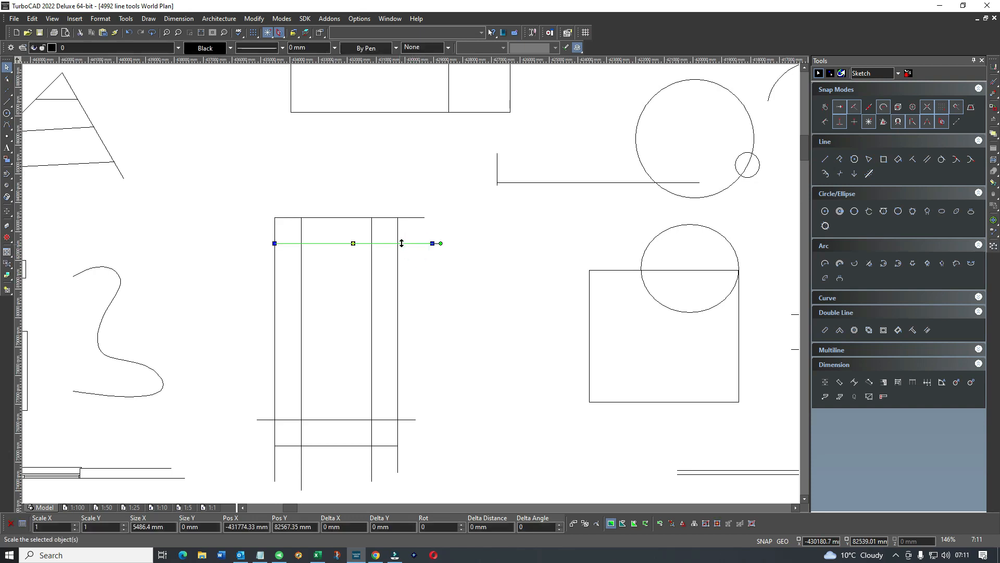
{"action": "left_click", "coordinate": [473, 238]}
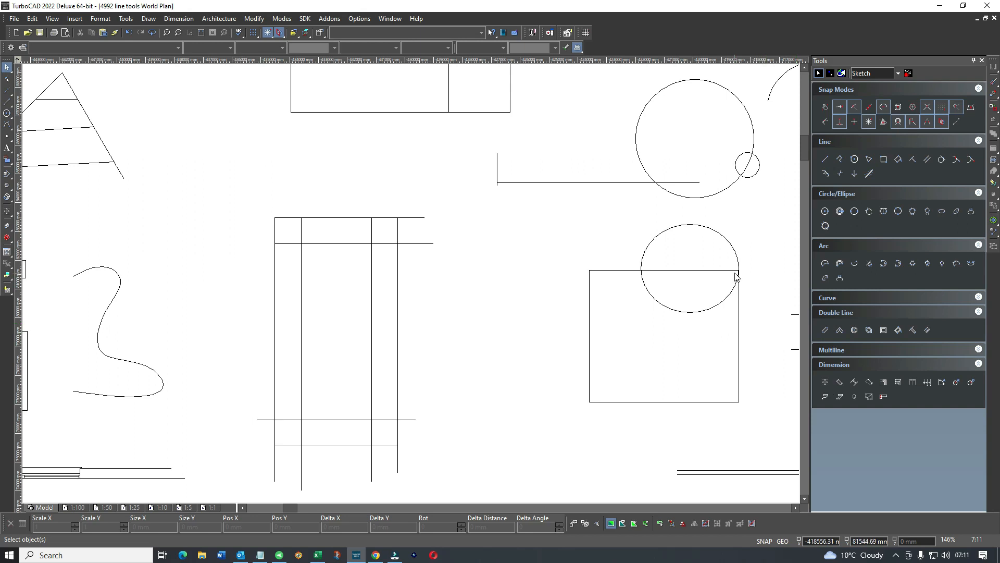
{"action": "right_click", "coordinate": [758, 246]}
{"action": "left_click", "coordinate": [763, 238]}
{"action": "left_click", "coordinate": [422, 243]}
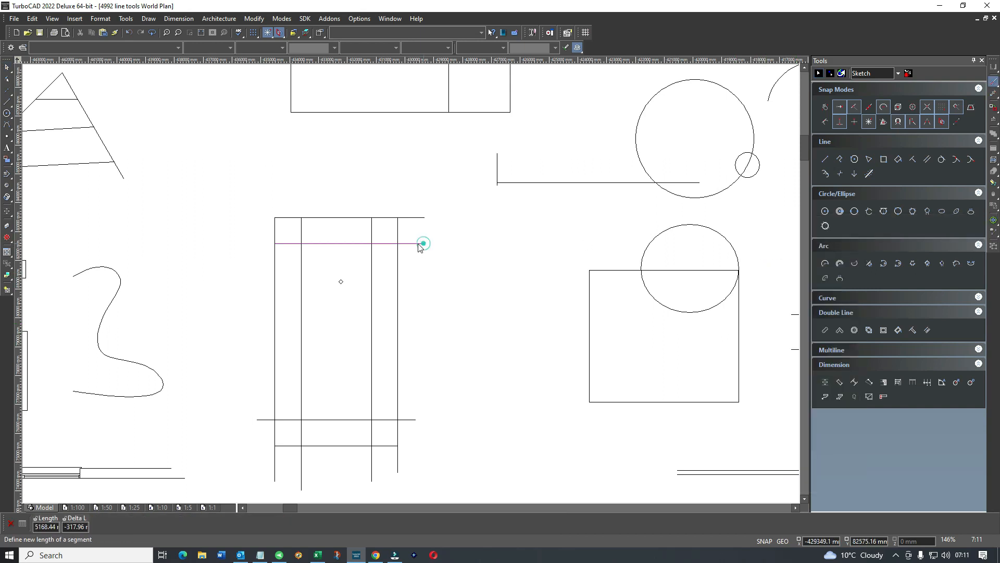
{"action": "left_click", "coordinate": [418, 219]}
{"action": "left_click", "coordinate": [398, 220]}
Shorten both overhanging ends of the frame's second-lowest horizontal line to the outer vertical lines.
{"action": "left_click", "coordinate": [414, 424]}
{"action": "left_click", "coordinate": [398, 421]}
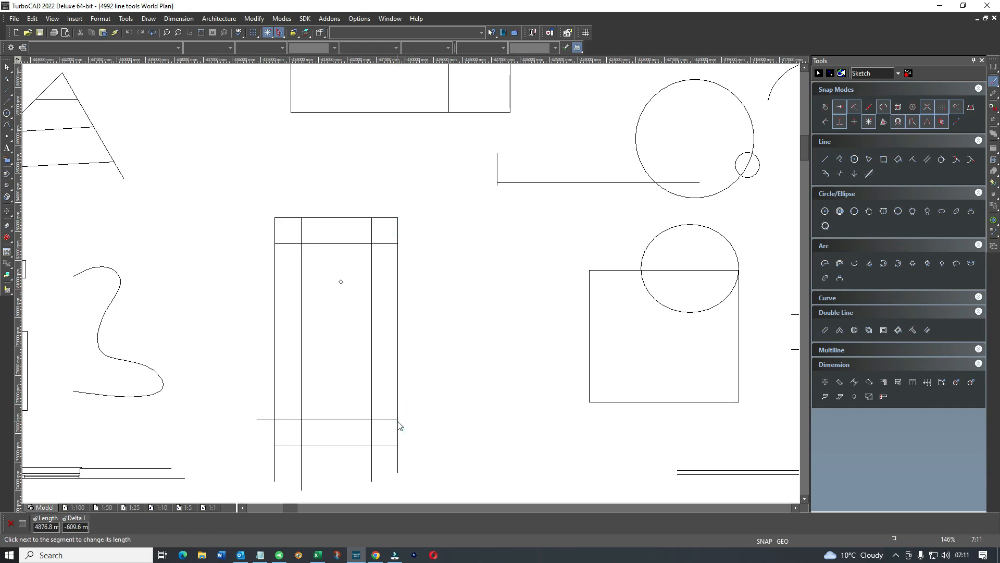
{"action": "left_click", "coordinate": [256, 426]}
{"action": "left_click", "coordinate": [274, 420]}
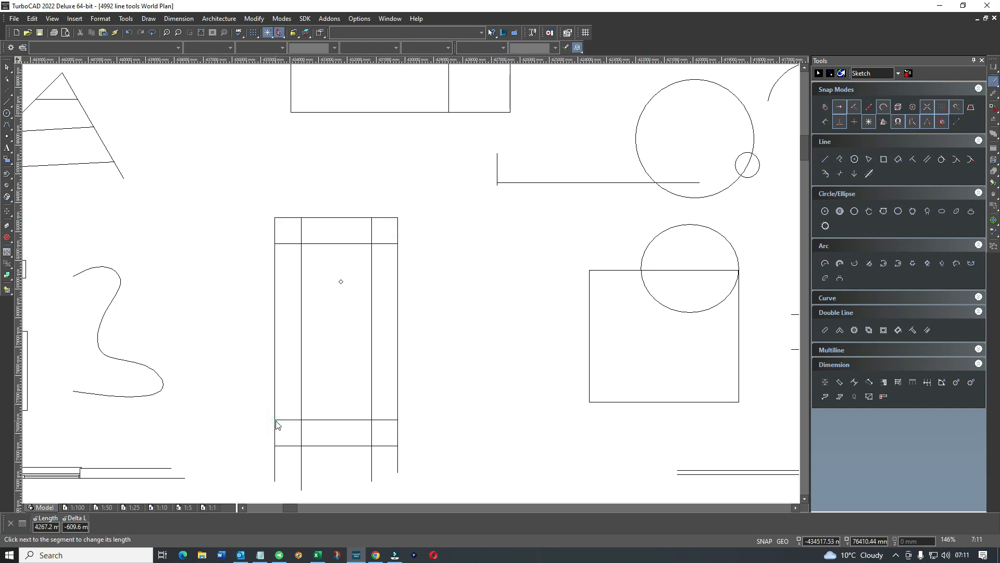
Shorten the lower ends of the frame's four vertical lines to the lowest horizontal line.
{"action": "left_click", "coordinate": [275, 473]}
{"action": "left_click", "coordinate": [274, 445]}
{"action": "left_click", "coordinate": [303, 471]}
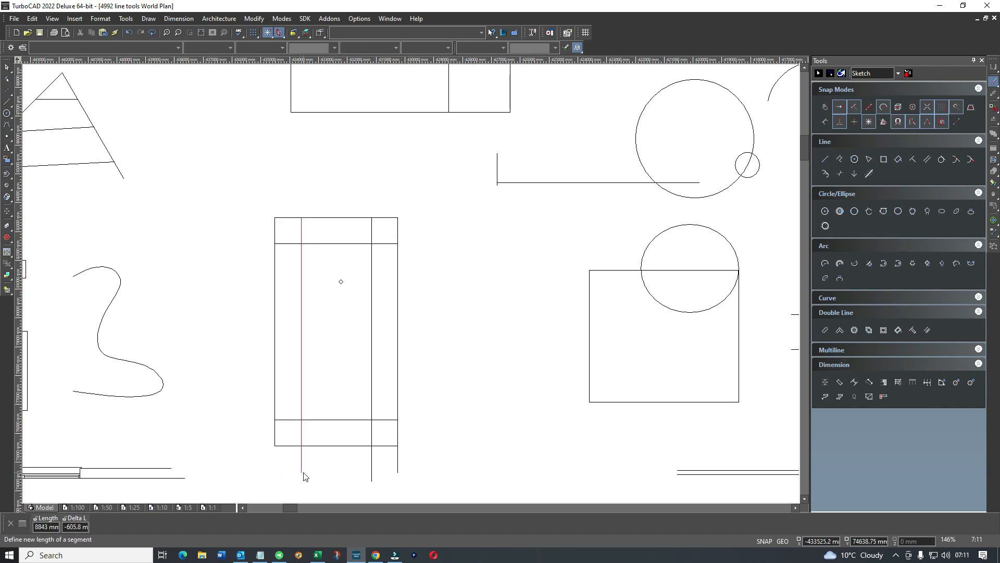
{"action": "left_click", "coordinate": [303, 447]}
{"action": "left_click", "coordinate": [371, 466]}
{"action": "left_click", "coordinate": [372, 446]}
{"action": "left_click", "coordinate": [399, 464]}
{"action": "left_click", "coordinate": [397, 446]}
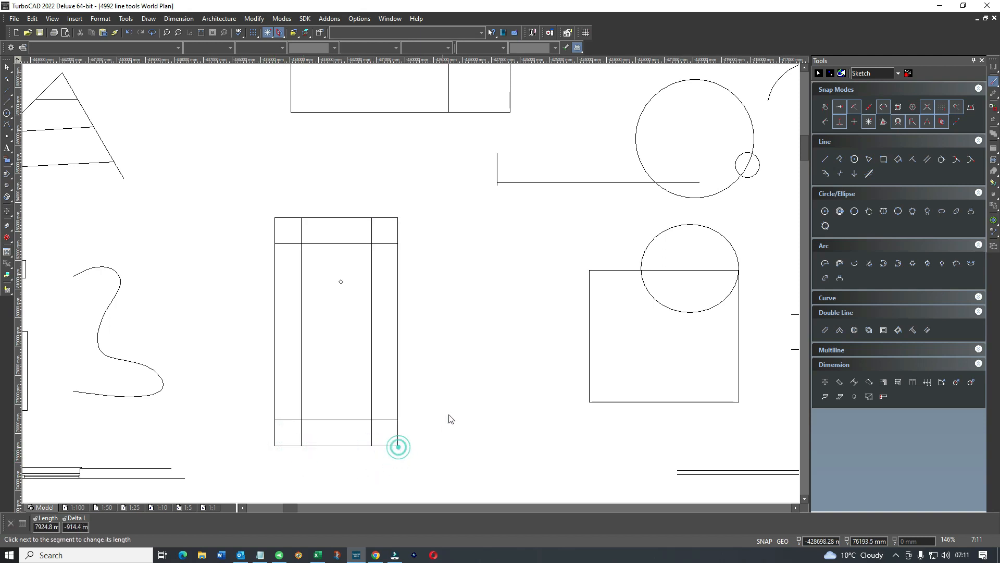